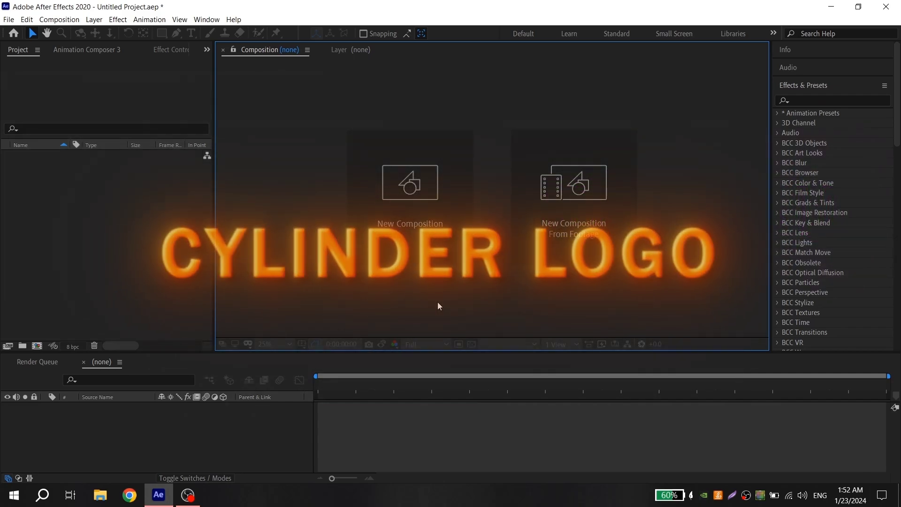
Create a 1440 x 1600 px composition at 60 fps and add a text layer reading YANIKSKSKS
{"action": "left_click", "coordinate": [431, 261]}
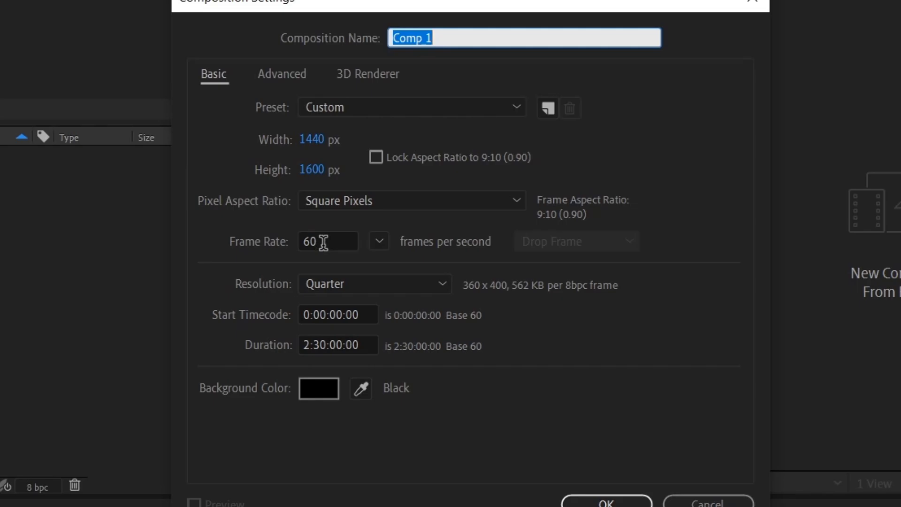
{"action": "left_click", "coordinate": [463, 401]}
{"action": "right_click", "coordinate": [366, 391]}
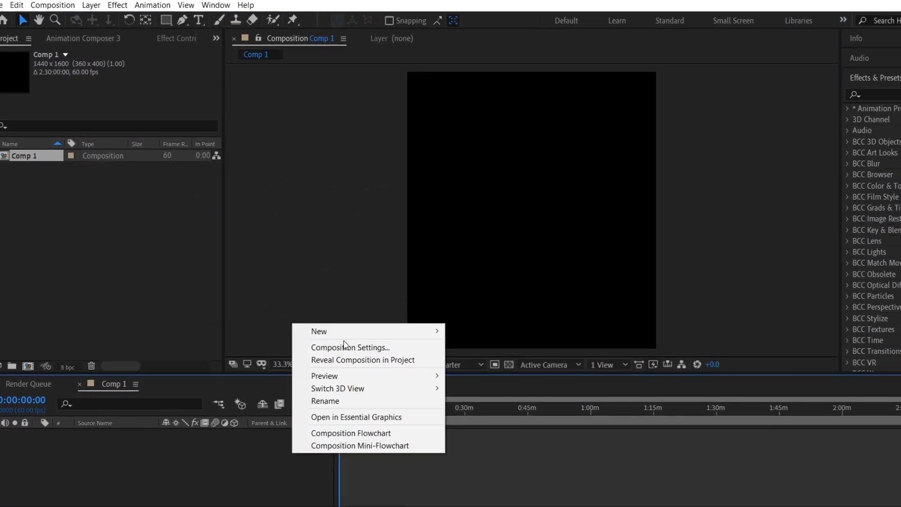
{"action": "mouse_move", "coordinate": [408, 403]}
{"action": "left_click", "coordinate": [628, 425]}
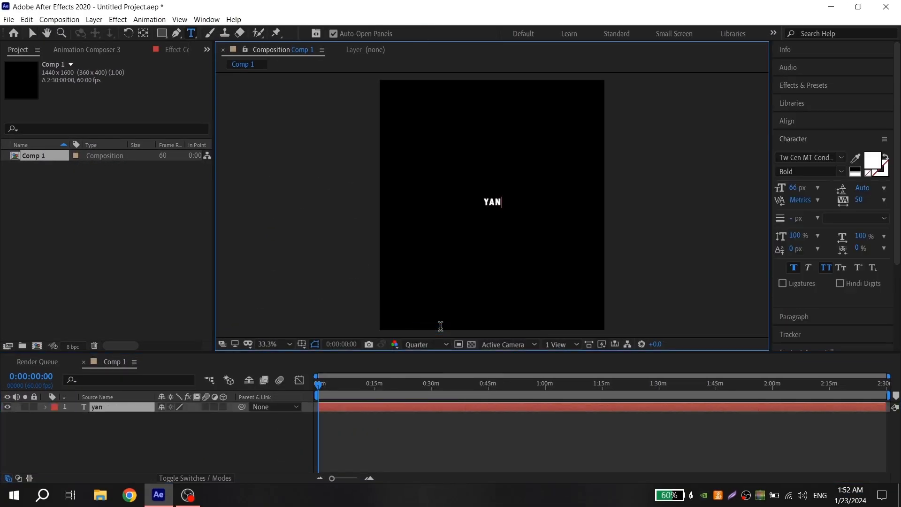
Duplicate the word YANIKSKSKS within the text layer so it repeats four times on one line, separated by spaces
{"action": "key", "text": "ctrl+a"}
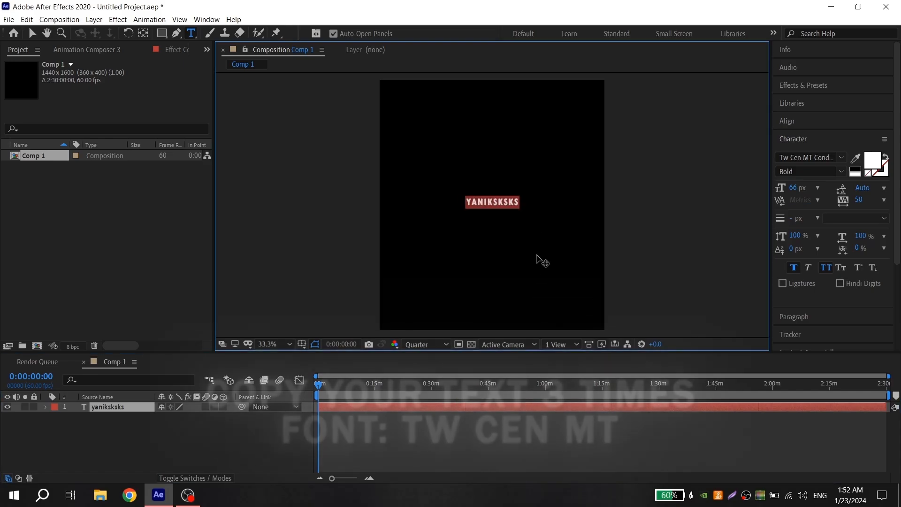
{"action": "key", "text": "ctrl+c"}
{"action": "key", "text": "Right"}
{"action": "key", "text": "ctrl+v"}
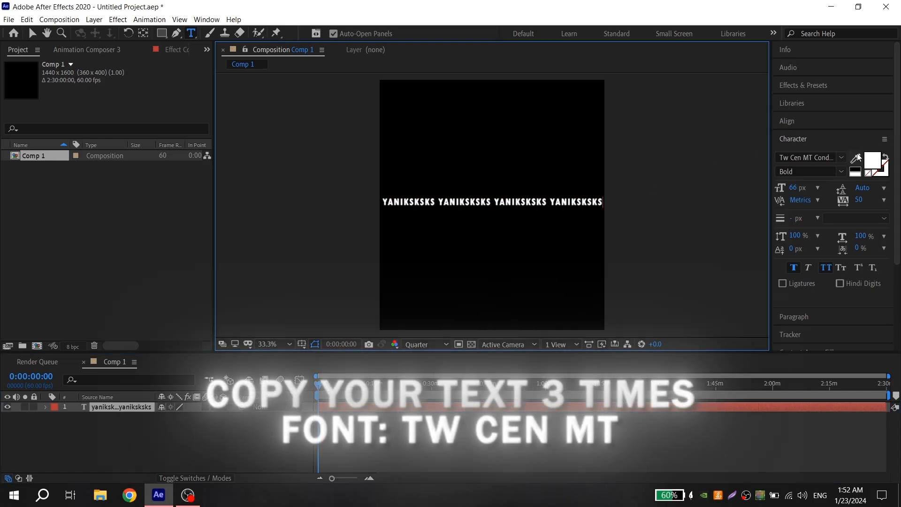
{"action": "left_click", "coordinate": [843, 158]}
{"action": "left_click", "coordinate": [592, 436]}
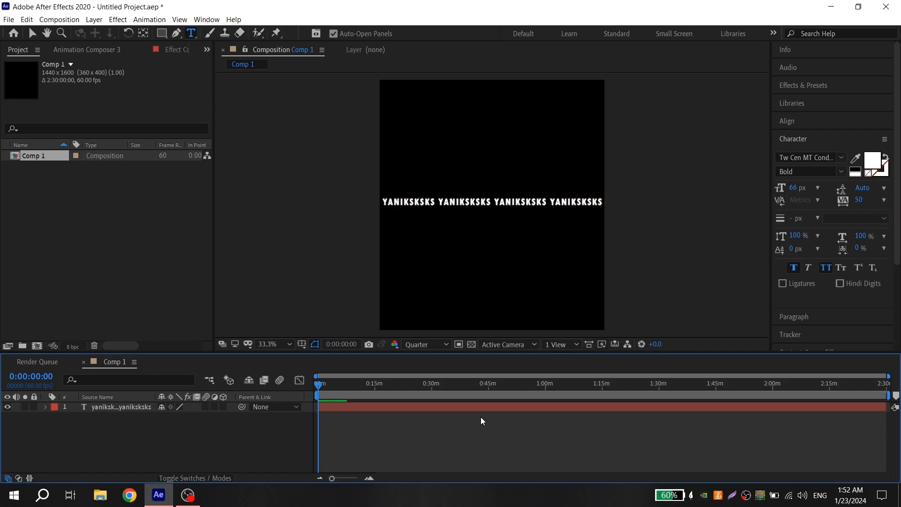
Find the CC Cylinder effect and apply it to the text layer
{"action": "left_click", "coordinate": [822, 90]}
{"action": "left_click", "coordinate": [596, 407]}
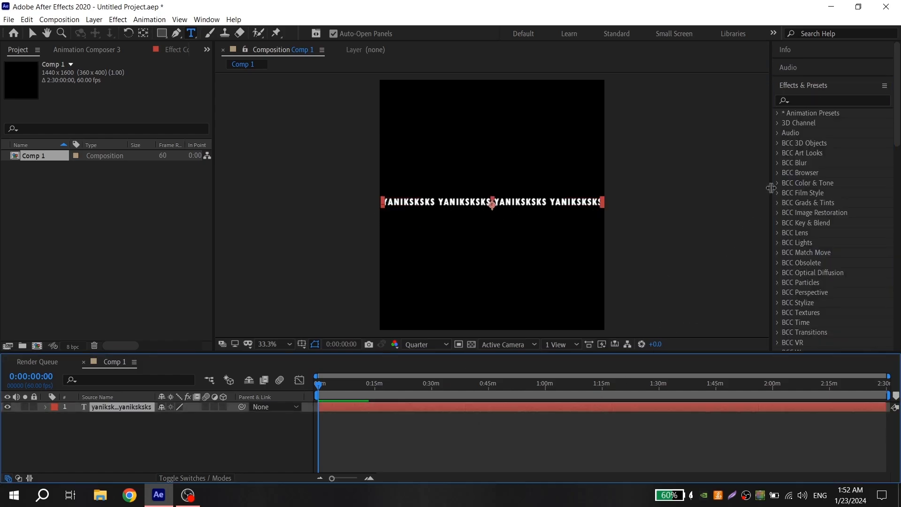
{"action": "left_click", "coordinate": [816, 101]}
{"action": "type", "text": "cc c"}
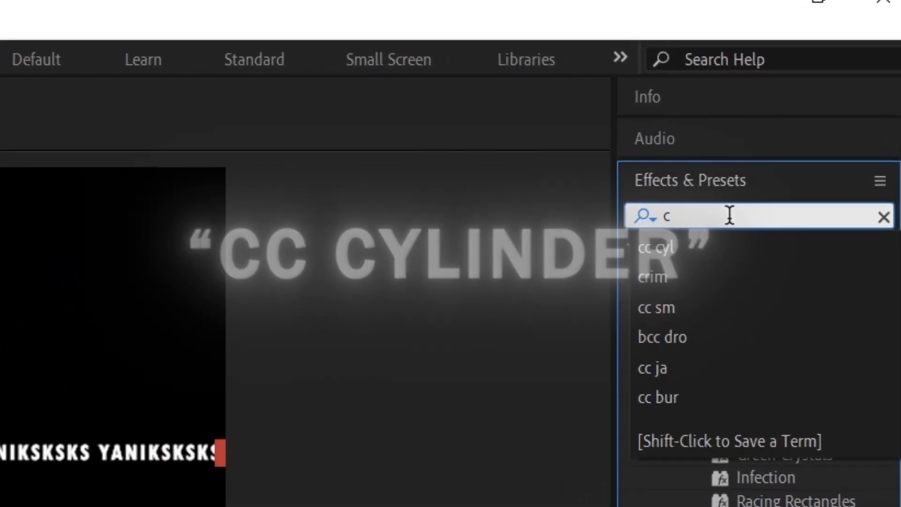
{"action": "type", "text": "yl"}
{"action": "left_click", "coordinate": [712, 339]}
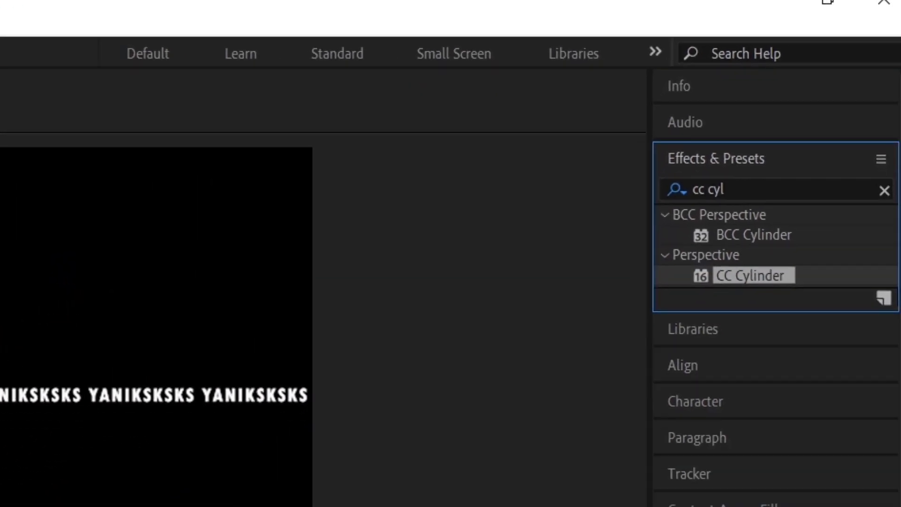
{"action": "left_click_drag", "start_coordinate": [749, 275], "coordinate": [84, 502]}
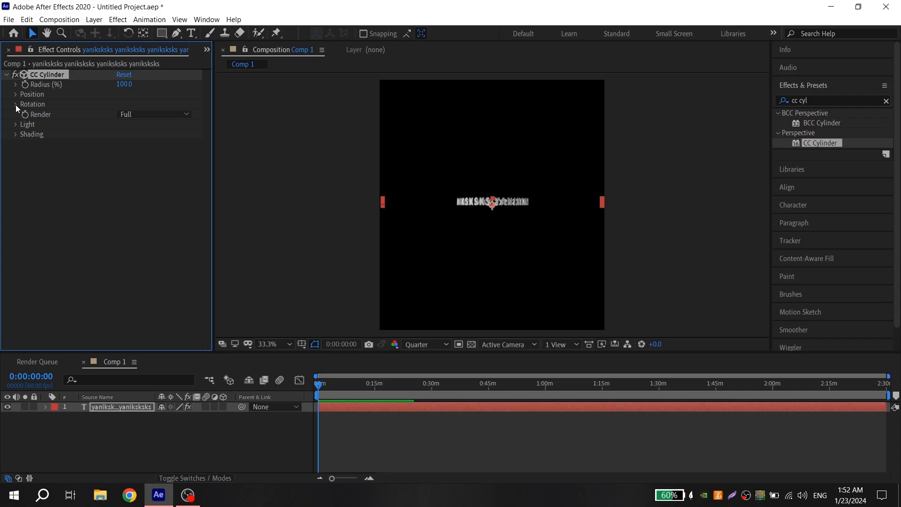
Set CC Cylinder's Rotation X to -15° and Rotation Y to 25°
{"action": "left_click", "coordinate": [16, 106]}
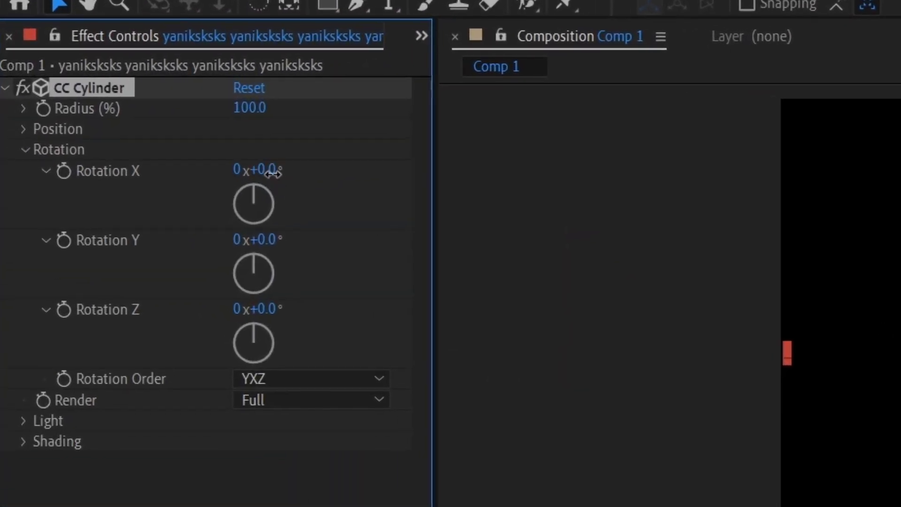
{"action": "type", "text": "-15"}
{"action": "type", "text": "25"}
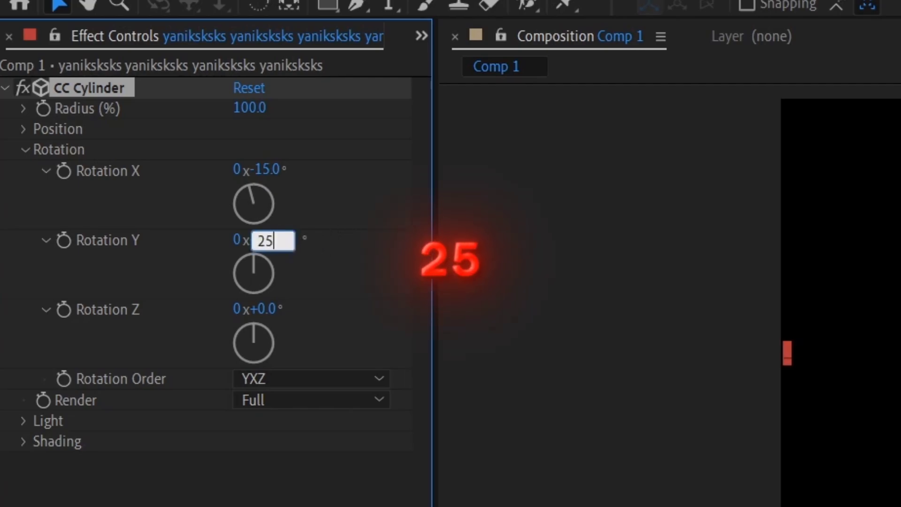
{"action": "key", "text": "Return"}
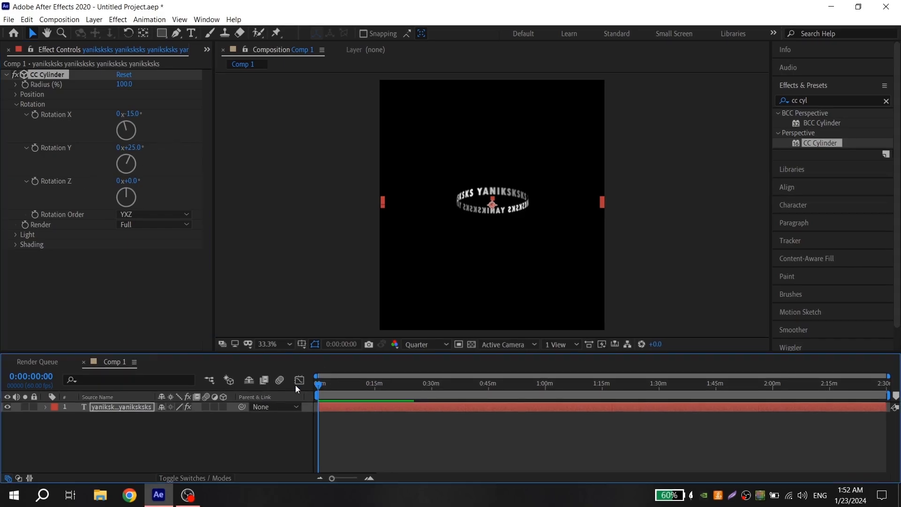
Add a Rotation Y keyframe at 0:00:00:00 and trim the text layer to end at 0:00:02:02
{"action": "left_click", "coordinate": [35, 148]}
{"action": "scroll", "coordinate": [302, 429], "scroll_direction": "up", "scroll_amount": 4}
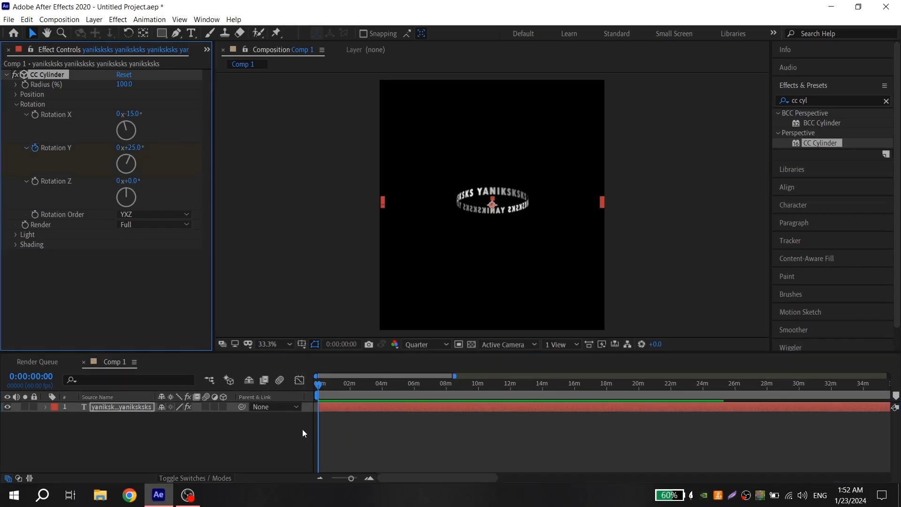
{"action": "scroll", "coordinate": [300, 427], "scroll_direction": "up", "scroll_amount": 5}
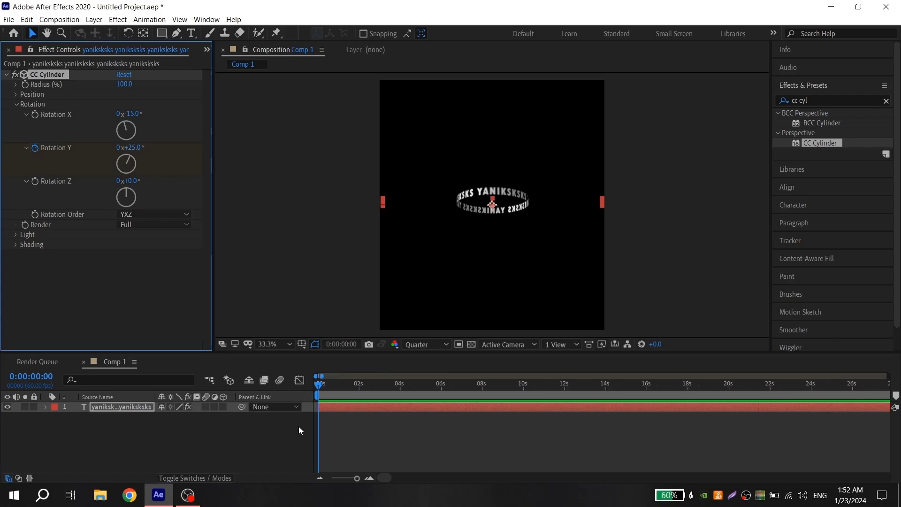
{"action": "left_click", "coordinate": [358, 385]}
{"action": "left_click_drag", "start_coordinate": [358, 385], "coordinate": [361, 384]}
{"action": "key", "text": "ctrl+shift+d"}
{"action": "key", "text": "Delete"}
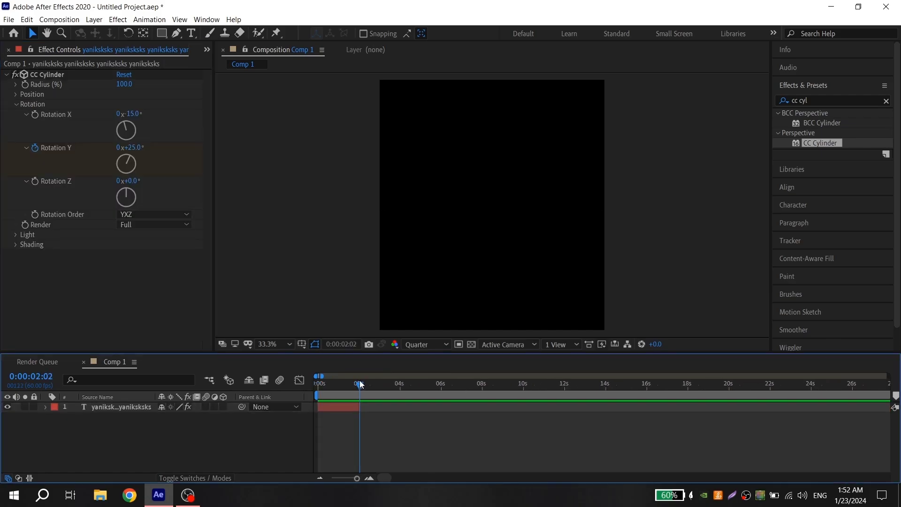
Set Rotation Y to 165° at 0:00:02:02 and apply Easy Ease to both Rotation Y keyframes
{"action": "left_click", "coordinate": [131, 148]}
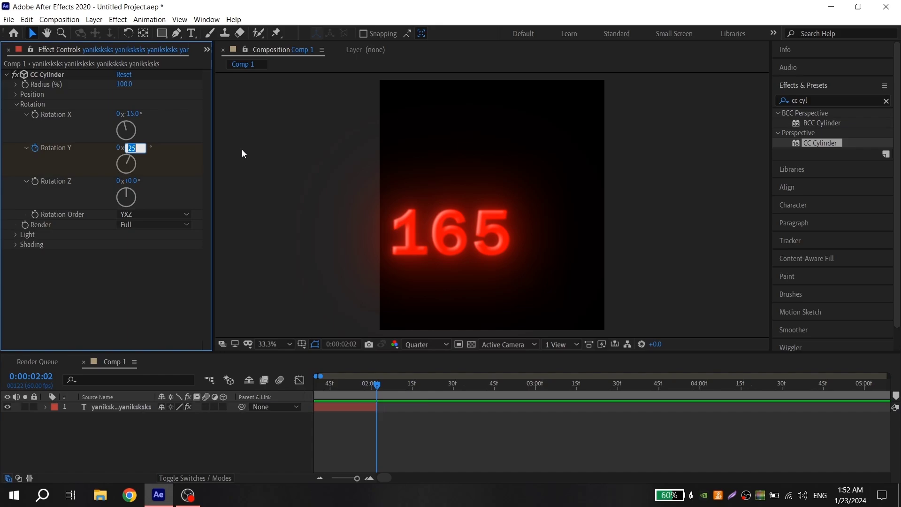
{"action": "key", "text": "Return"}
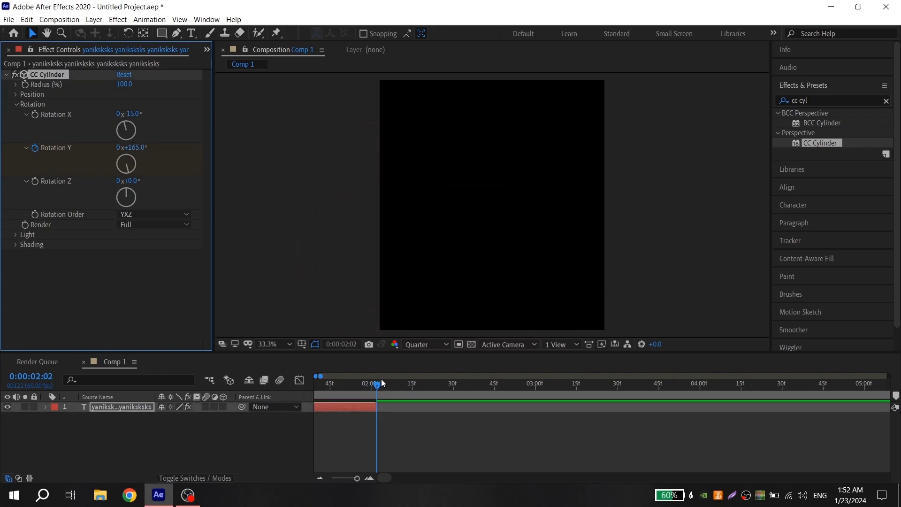
{"action": "key", "text": "u"}
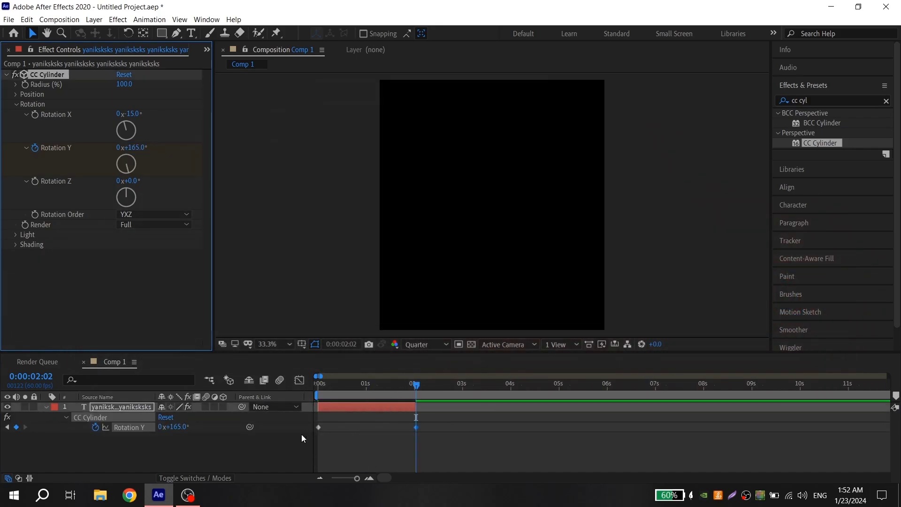
{"action": "left_click_drag", "start_coordinate": [528, 421], "coordinate": [306, 436]}
{"action": "key", "text": "F9"}
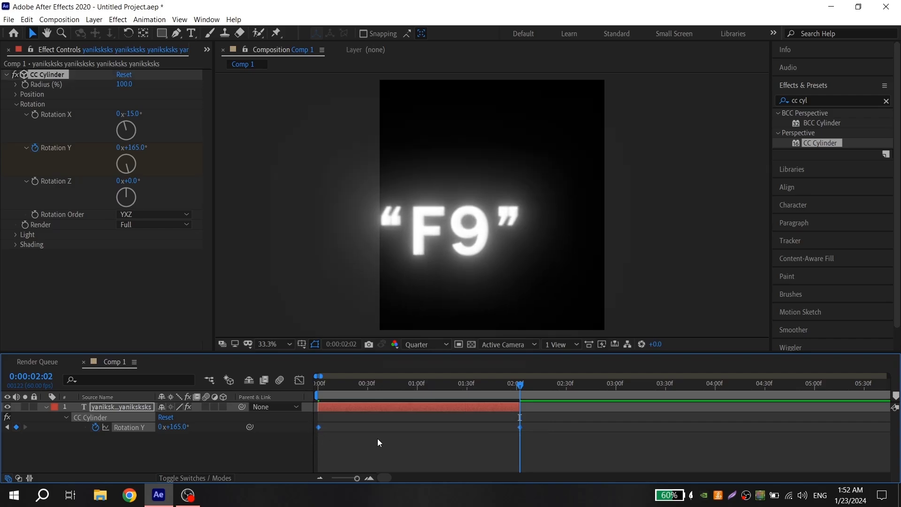
Reshape the Rotation Y value graph to be steep at both keyframes and flatter in the middle, and preview the rotation
{"action": "left_click", "coordinate": [298, 380]}
{"action": "left_click", "coordinate": [484, 465]}
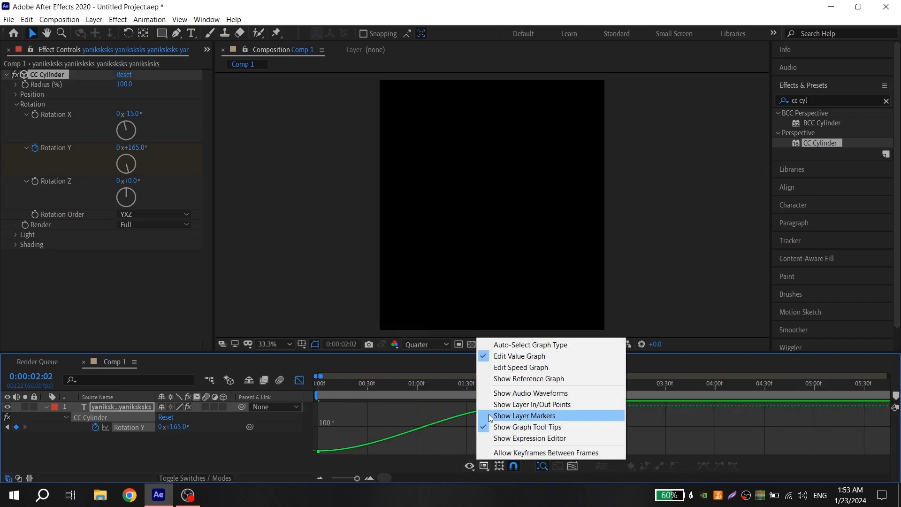
{"action": "left_click", "coordinate": [508, 358]}
{"action": "left_click_drag", "start_coordinate": [354, 451], "coordinate": [364, 435]}
{"action": "scroll", "coordinate": [347, 428], "scroll_direction": "up", "scroll_amount": 1}
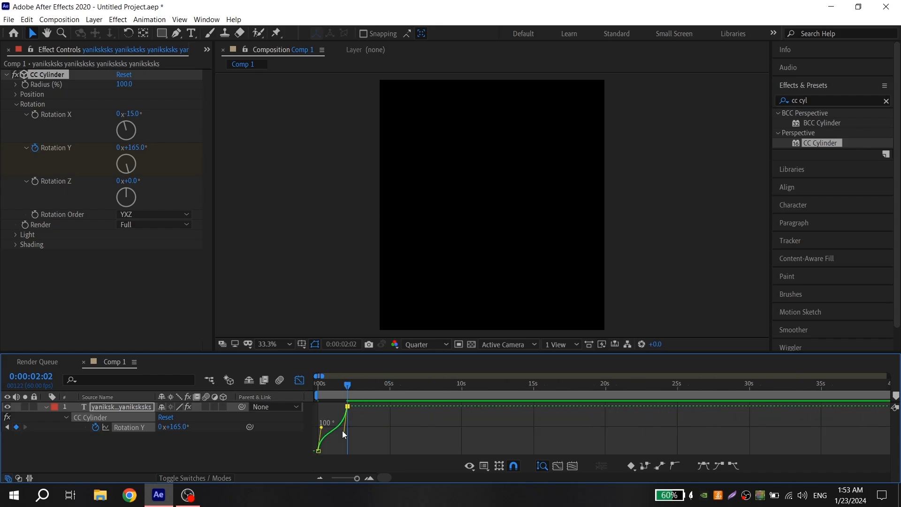
{"action": "left_click_drag", "start_coordinate": [331, 427], "coordinate": [328, 421]}
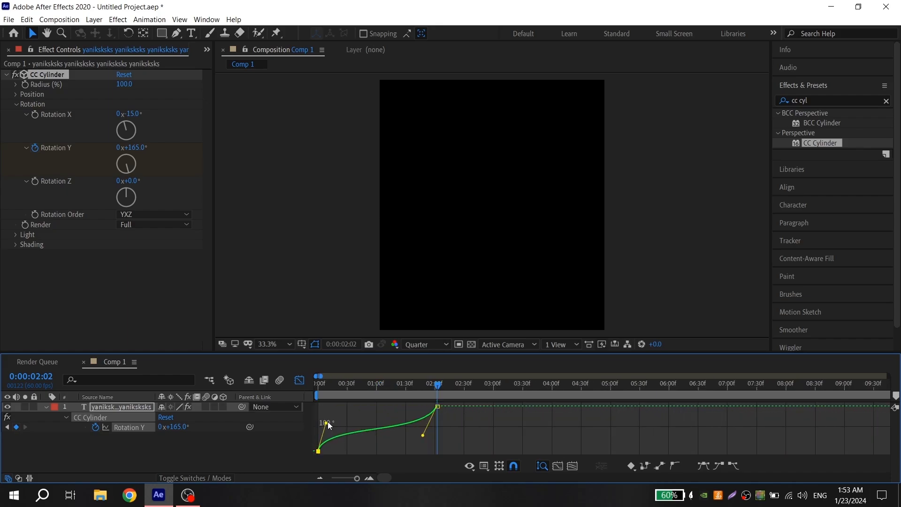
{"action": "left_click_drag", "start_coordinate": [423, 435], "coordinate": [424, 441]}
{"action": "left_click", "coordinate": [320, 384]}
{"action": "key", "text": "space"}
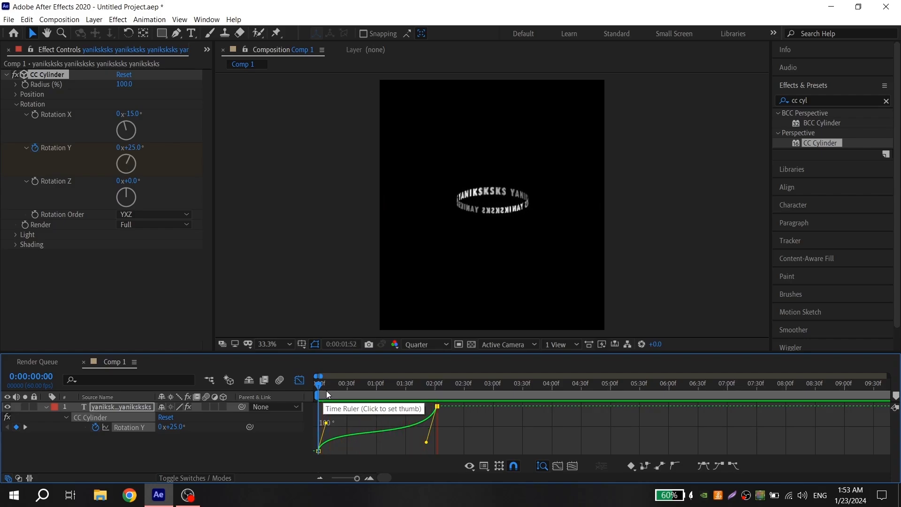
{"action": "left_click", "coordinate": [418, 386]}
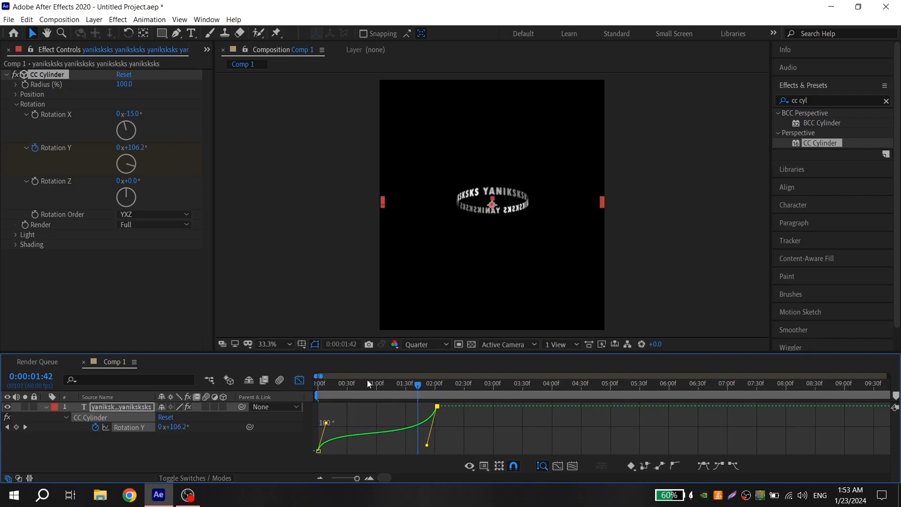
{"action": "key", "text": "space"}
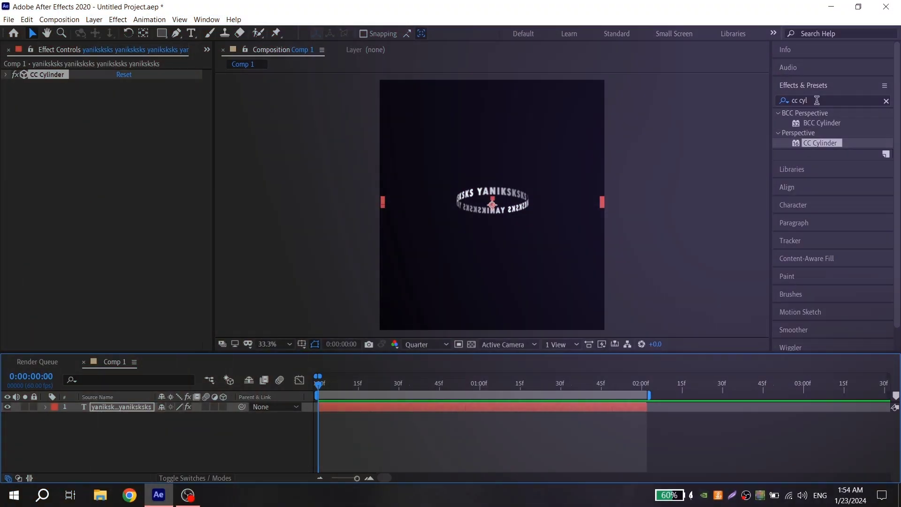
Find the Distort effect Bulge and apply it to the text layer
{"action": "key", "text": "ctrl+f"}
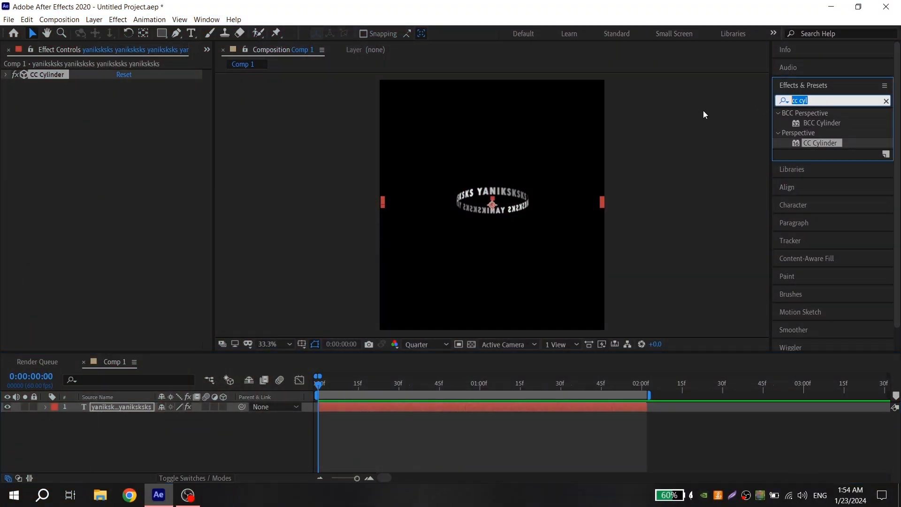
{"action": "type", "text": "bulg"}
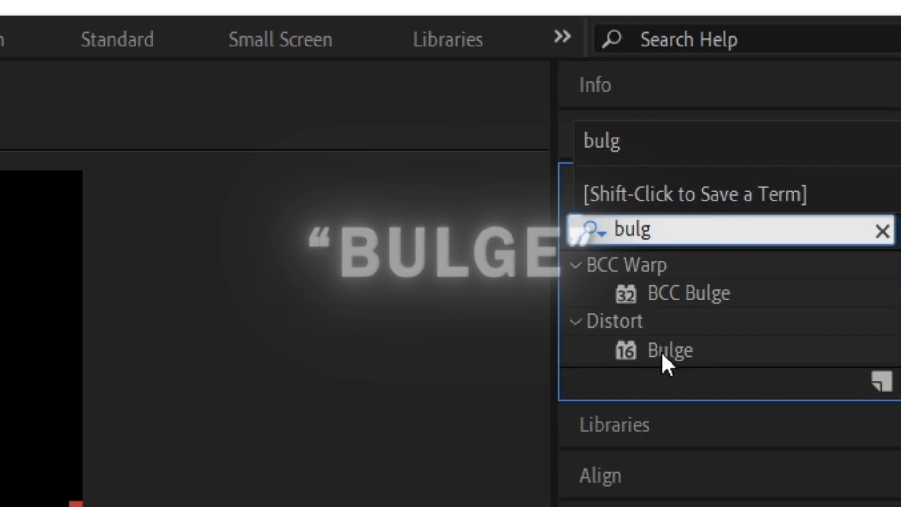
{"action": "left_click", "coordinate": [812, 142]}
{"action": "left_click_drag", "start_coordinate": [699, 312], "coordinate": [458, 413]}
Size the bulge to a 264 horizontal and 88 vertical radius, centre it at 730, 821 over the ring's lower half, and expand Bulge Height
{"action": "scroll", "coordinate": [493, 210], "scroll_direction": "up", "scroll_amount": 2}
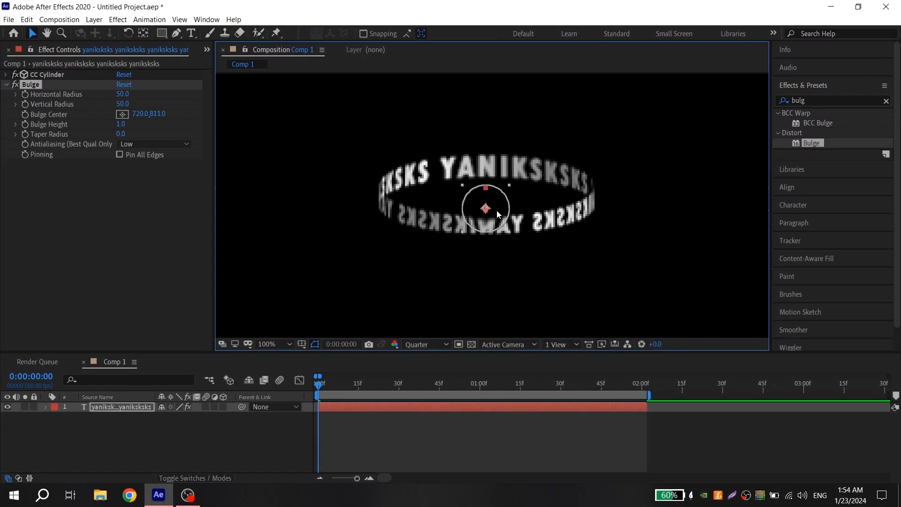
{"action": "left_click_drag", "start_coordinate": [516, 245], "coordinate": [604, 261]}
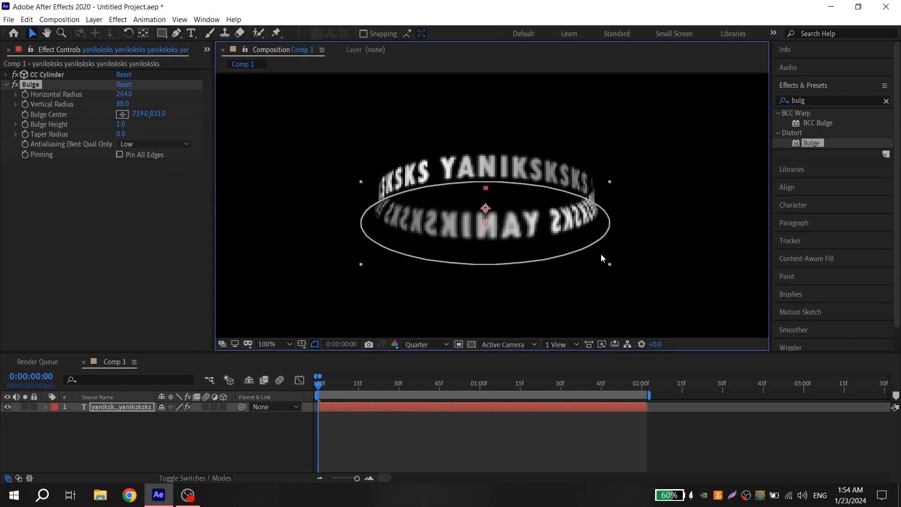
{"action": "left_click_drag", "start_coordinate": [526, 186], "coordinate": [531, 182]}
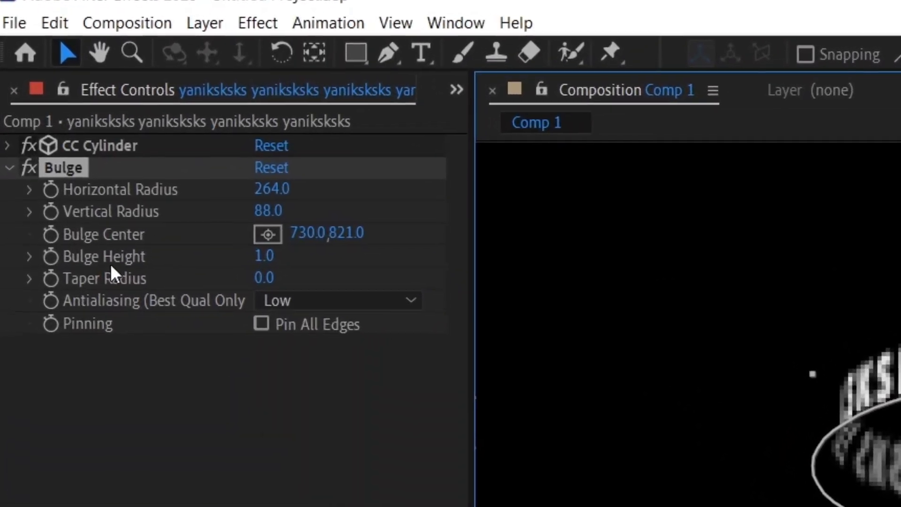
{"action": "left_click", "coordinate": [31, 261]}
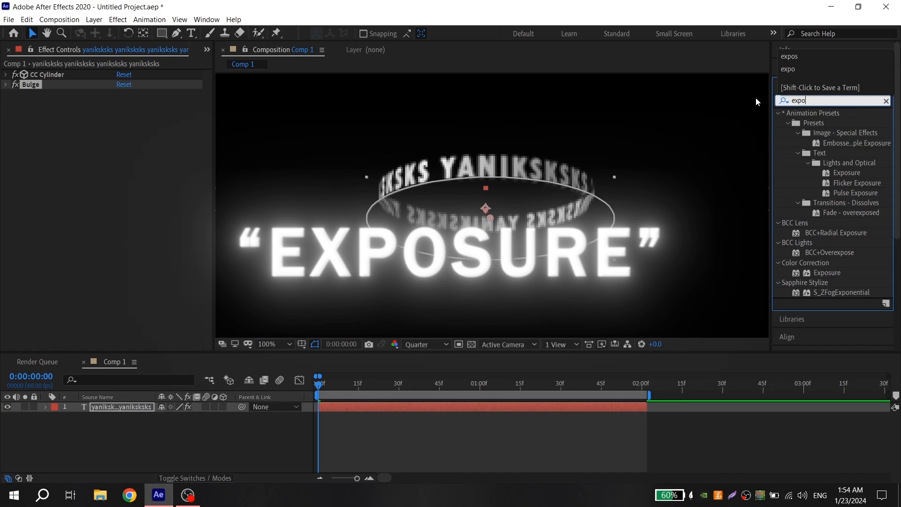
Apply the Color Correction effect Exposure to the text layer and set its exposure to 1
{"action": "type", "text": "s"}
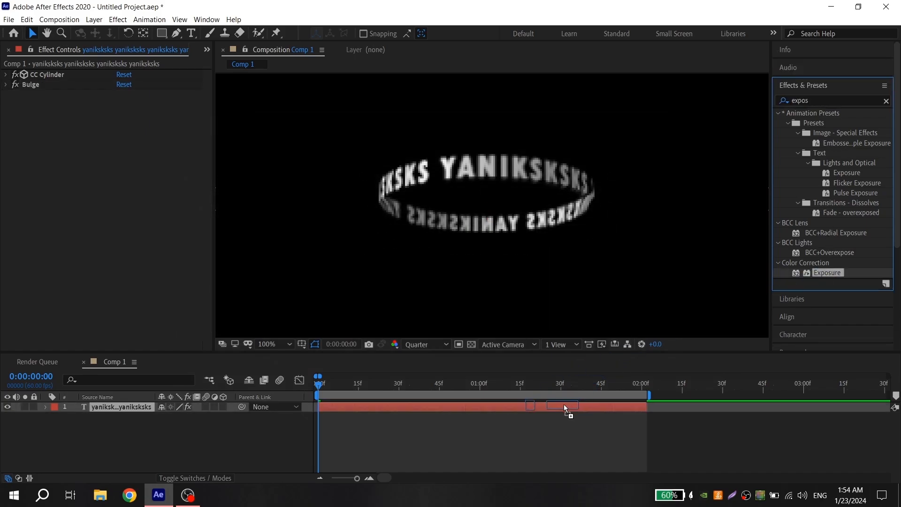
{"action": "left_click_drag", "start_coordinate": [565, 405], "coordinate": [564, 406]}
{"action": "type", "text": "1"}
{"action": "key", "text": "Return"}
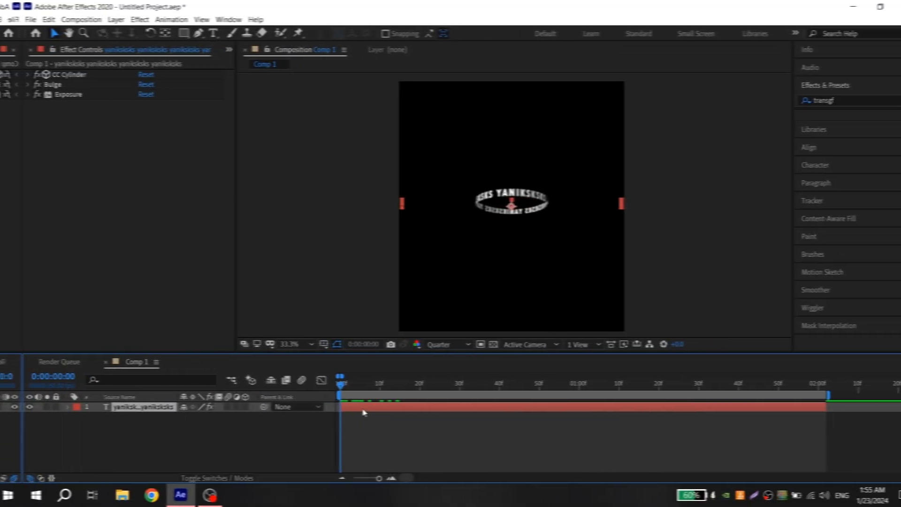
Pre-compose the text layer with its effects into a nested composition
{"action": "right_click", "coordinate": [342, 405]}
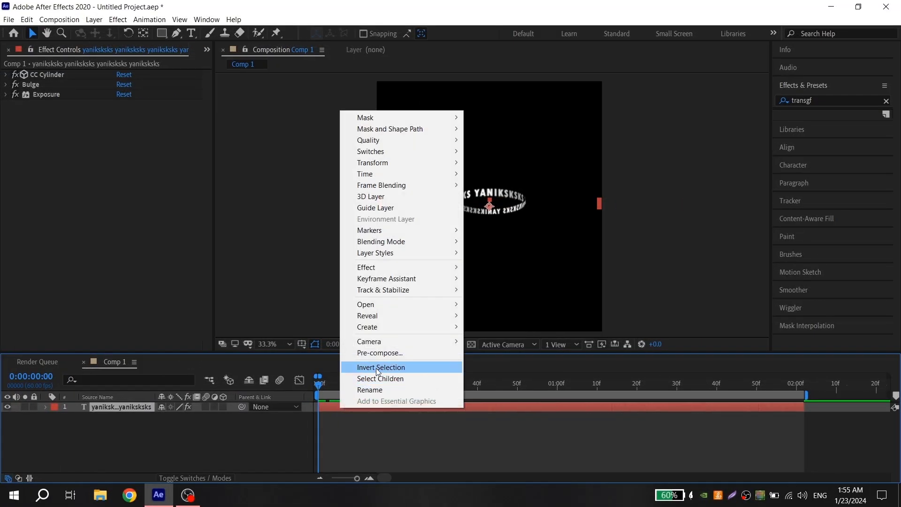
{"action": "left_click", "coordinate": [379, 357]}
{"action": "left_click", "coordinate": [460, 324]}
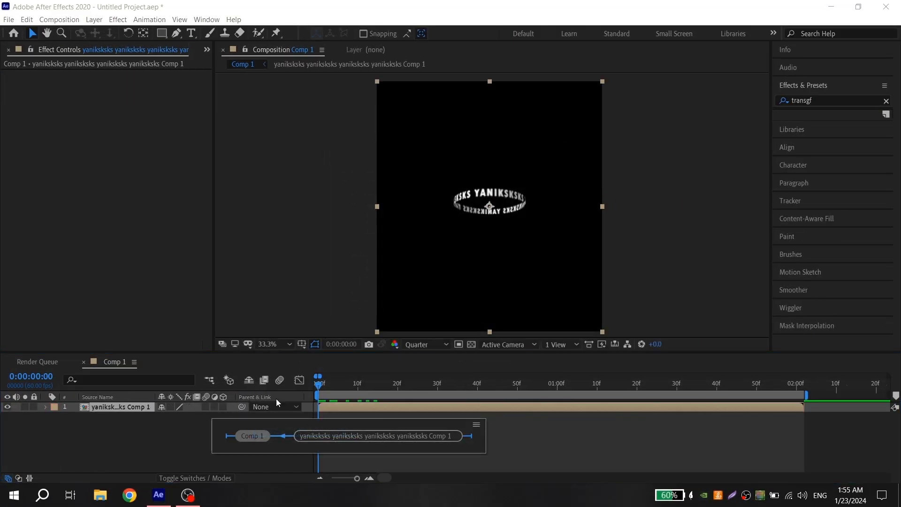
Add an adjustment layer above the pre-composed text and trim its end to match the text layer's end
{"action": "right_click", "coordinate": [184, 447]}
{"action": "mouse_move", "coordinate": [254, 338]}
{"action": "left_click", "coordinate": [439, 420]}
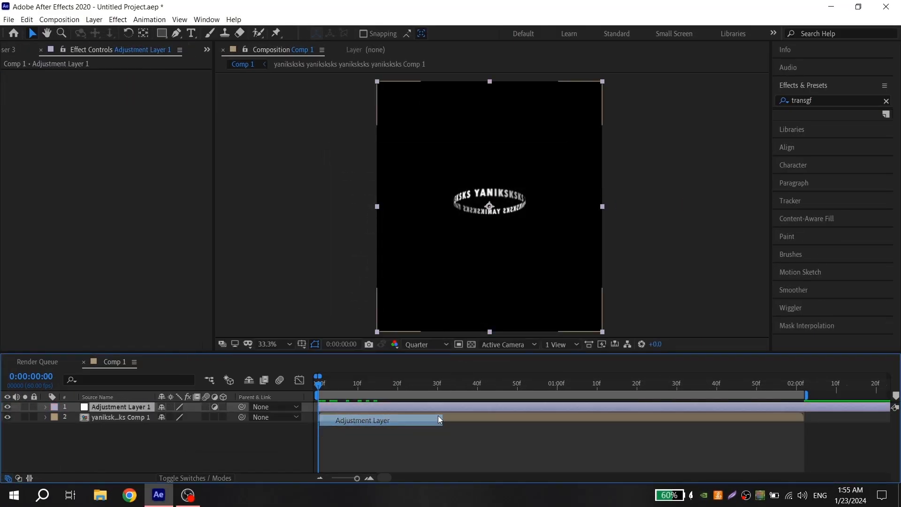
{"action": "left_click", "coordinate": [805, 383]}
{"action": "key", "text": "alt+]"}
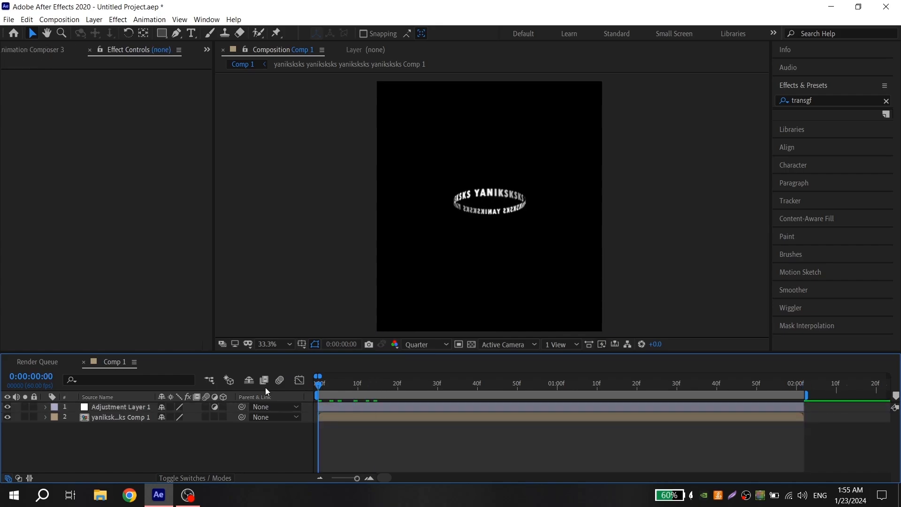
Turn on motion blur for the adjustment layer, the pre-composed text layer and the composition
{"action": "scroll", "coordinate": [419, 423], "scroll_direction": "down", "scroll_amount": 2}
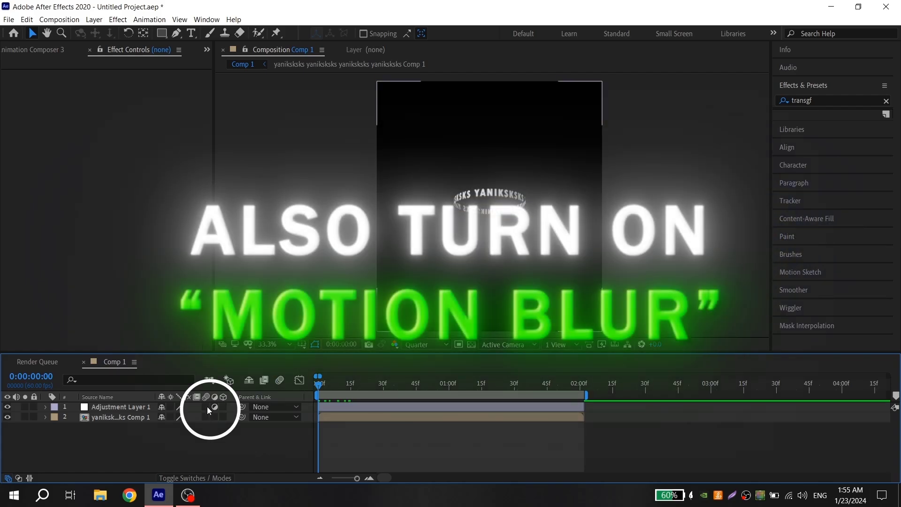
{"action": "left_click", "coordinate": [207, 407]}
{"action": "left_click", "coordinate": [206, 416]}
Apply the Distort effect Transform to the adjustment layer and give it its own shutter angle of 360 instead of the composition's
{"action": "left_click", "coordinate": [827, 98]}
{"action": "type", "text": "transf"}
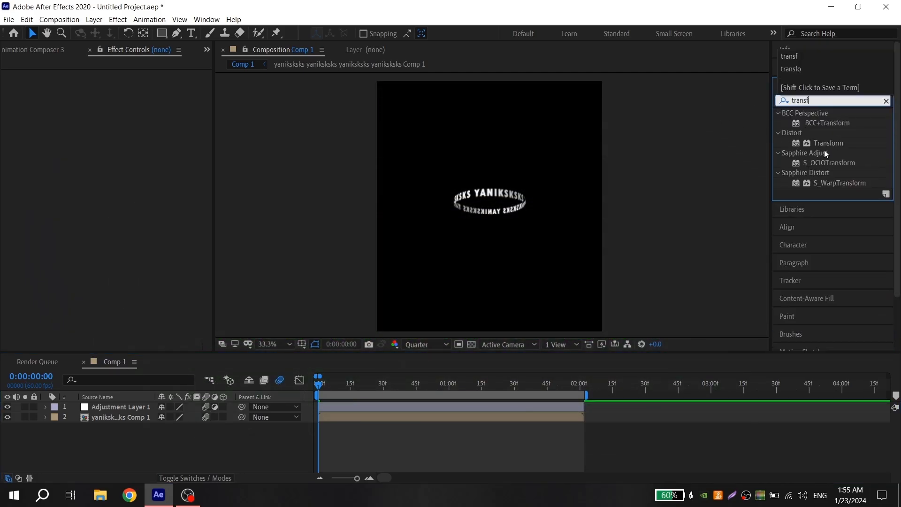
{"action": "left_click_drag", "start_coordinate": [827, 143], "coordinate": [390, 401]}
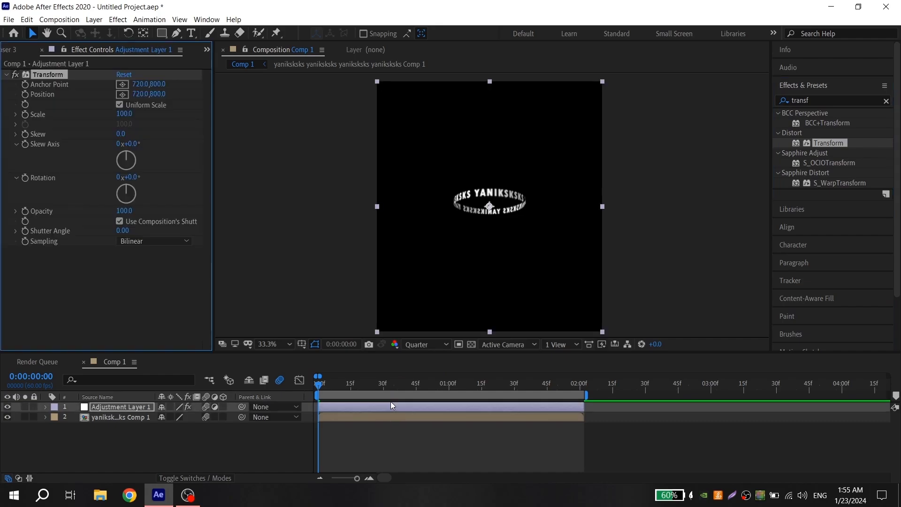
{"action": "left_click", "coordinate": [119, 222]}
{"action": "left_click_drag", "start_coordinate": [217, 339], "coordinate": [243, 296]}
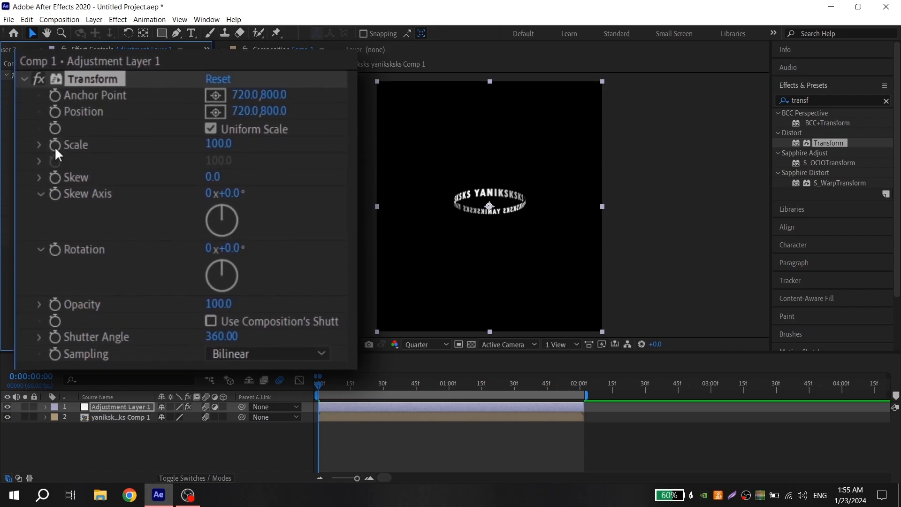
Set the Transform effect's Scale to 520 and keyframe it at the start of the composition
{"action": "left_click", "coordinate": [216, 146]}
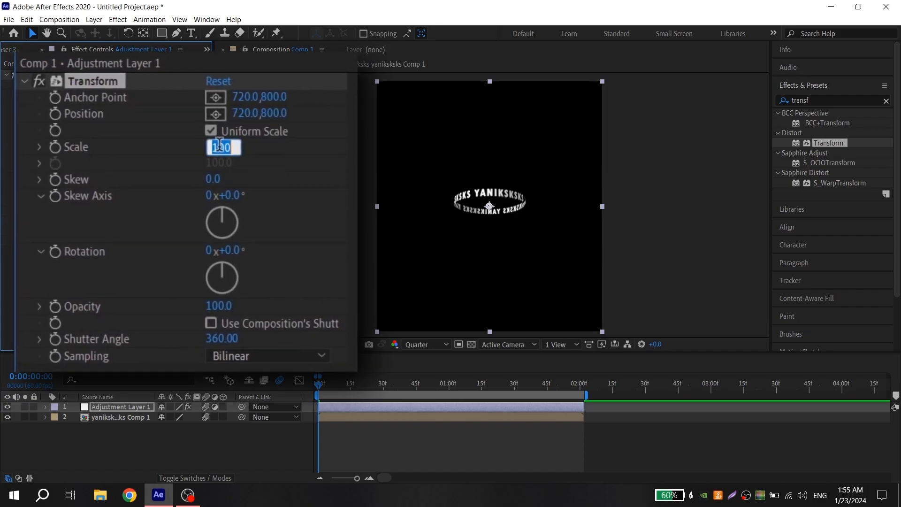
{"action": "type", "text": "520"}
{"action": "key", "text": "Return"}
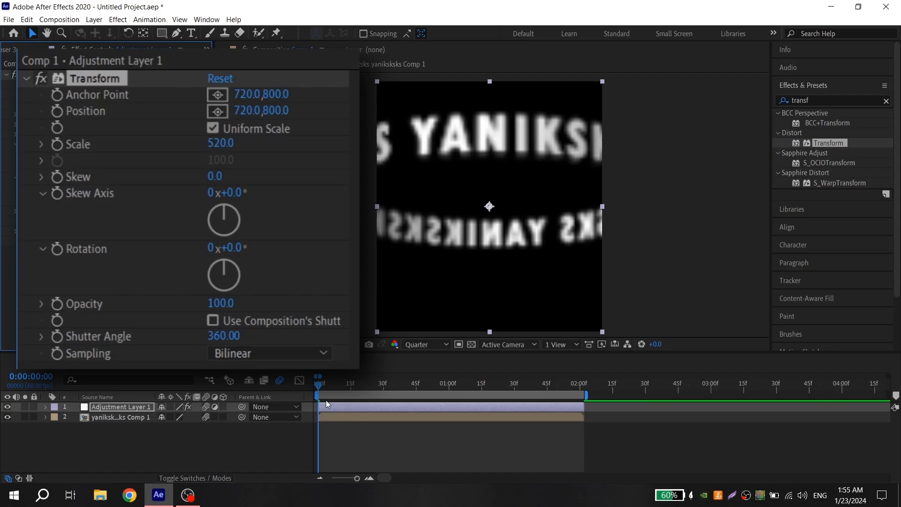
{"action": "scroll", "coordinate": [308, 430], "scroll_direction": "up", "scroll_amount": 2}
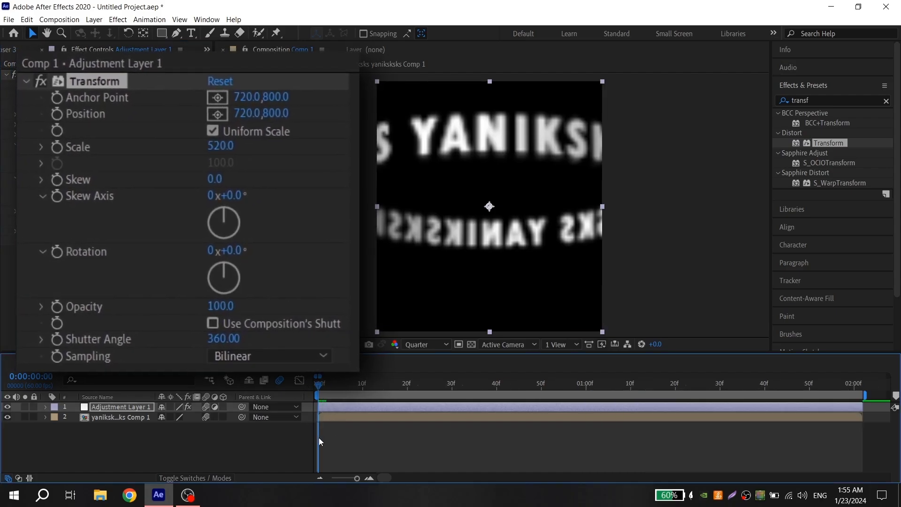
{"action": "scroll", "coordinate": [319, 438], "scroll_direction": "down", "scroll_amount": 2}
{"action": "left_click", "coordinate": [55, 148]}
Add a second Transform Scale keyframe of 100 at the layers' end, 0:00:02:02
{"action": "scroll", "coordinate": [587, 394], "scroll_direction": "up", "scroll_amount": 2}
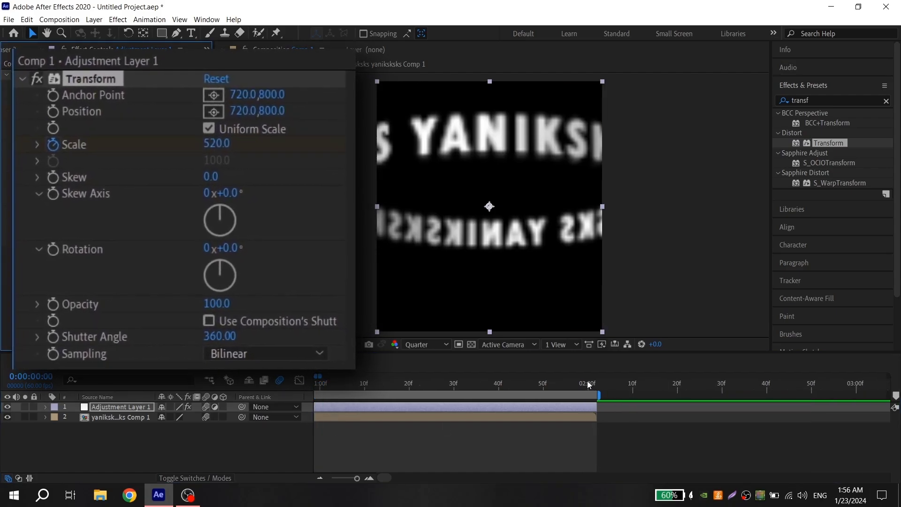
{"action": "left_click", "coordinate": [598, 386]}
{"action": "left_click", "coordinate": [224, 145]}
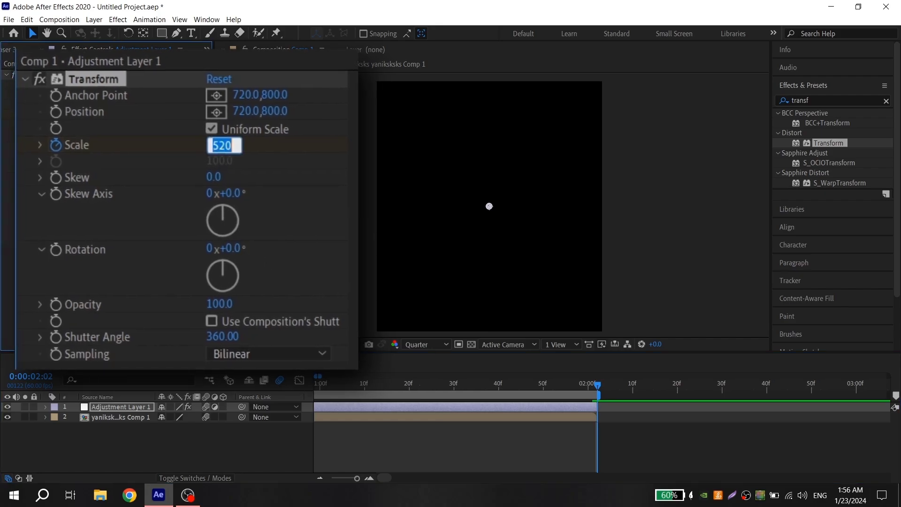
{"action": "type", "text": "100"}
{"action": "key", "text": "Return"}
Reveal the adjustment layer's keyframes and apply Easy Ease to both Scale keyframes
{"action": "key", "text": "u"}
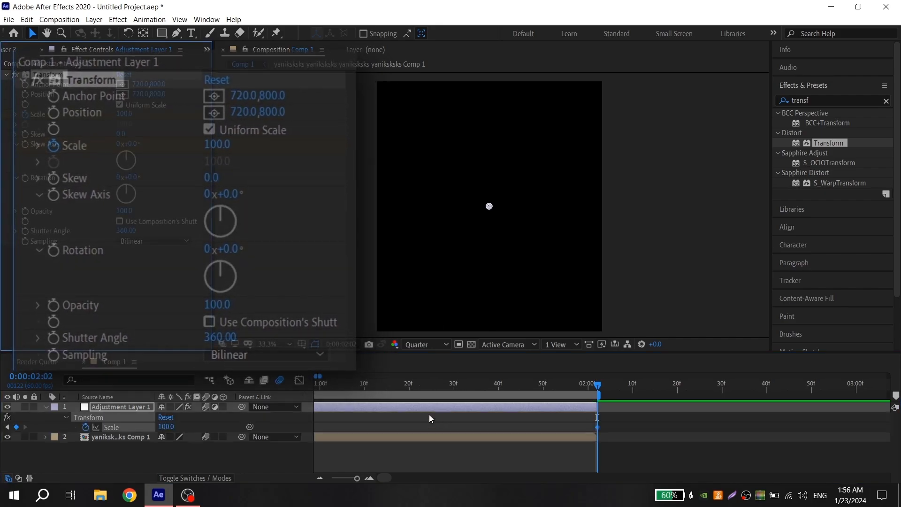
{"action": "scroll", "coordinate": [443, 426], "scroll_direction": "down", "scroll_amount": 3}
{"action": "left_click_drag", "start_coordinate": [491, 424], "coordinate": [302, 435]}
{"action": "key", "text": "F9"}
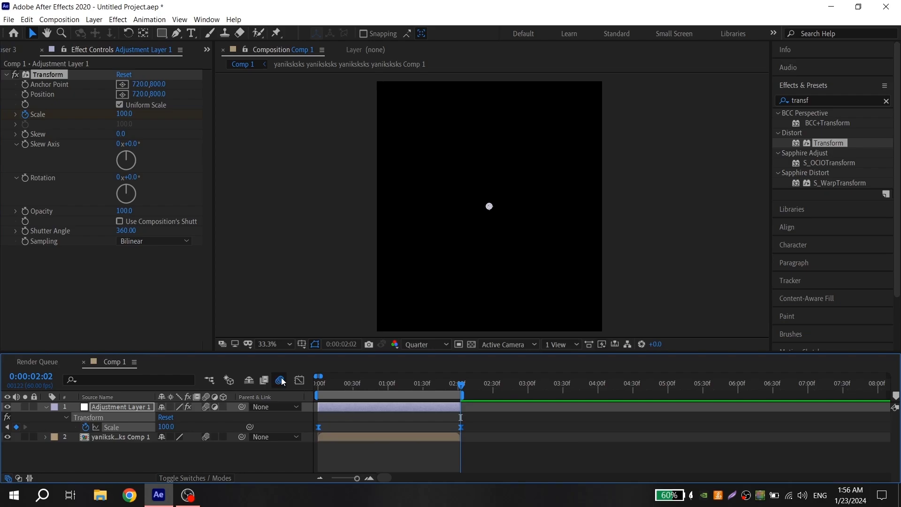
Reshape the Scale value graph to drop steeply from the first keyframe and flatten toward the last, and preview the zoom
{"action": "left_click", "coordinate": [300, 380]}
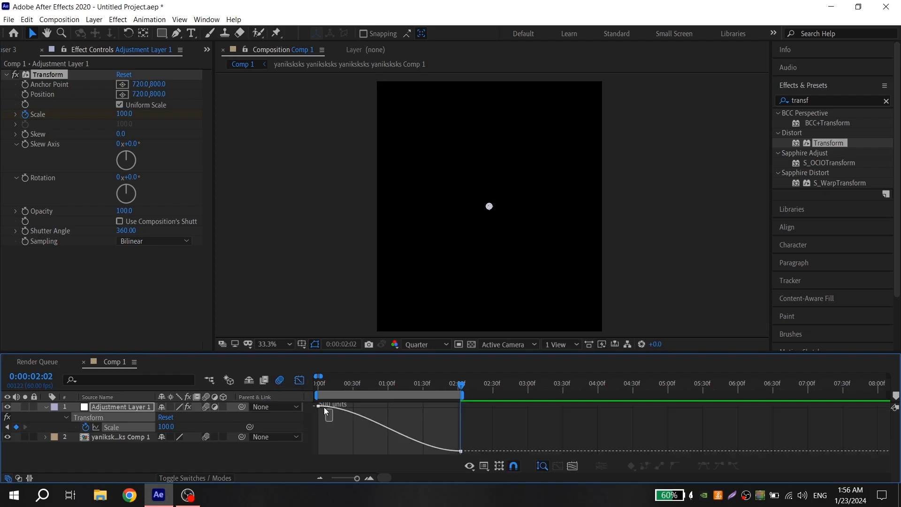
{"action": "left_click_drag", "start_coordinate": [351, 426], "coordinate": [319, 439]}
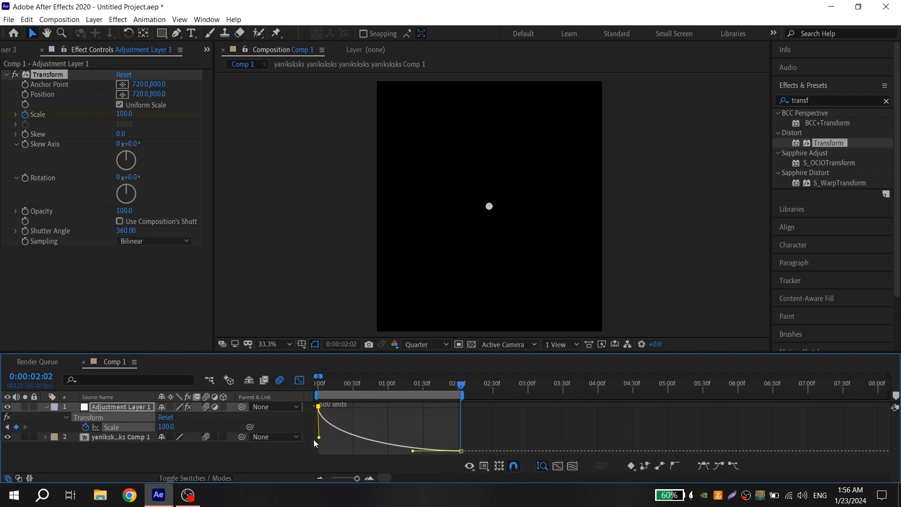
{"action": "left_click_drag", "start_coordinate": [328, 387], "coordinate": [290, 396]}
{"action": "key", "text": "space"}
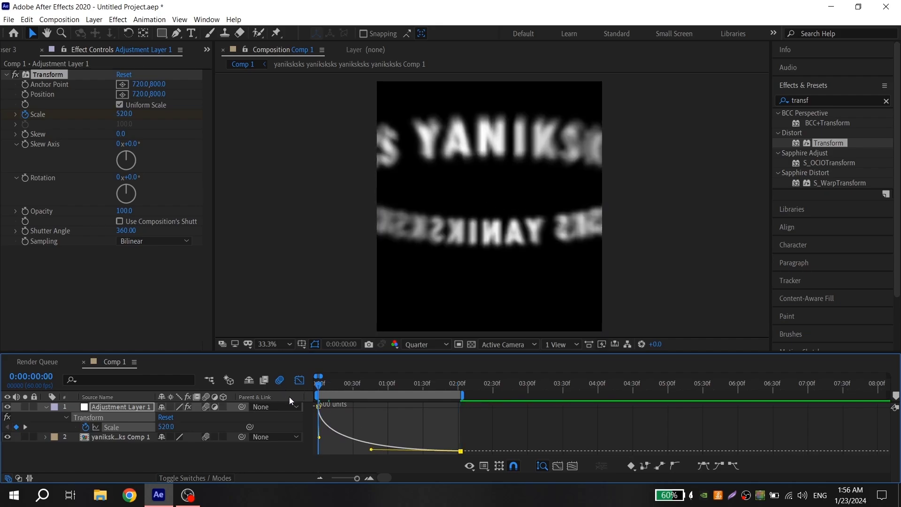
{"action": "key", "text": "space"}
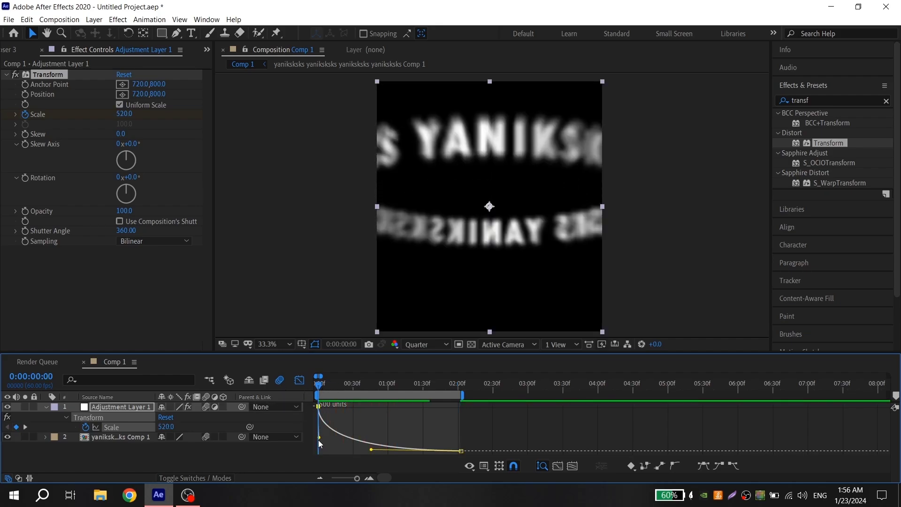
Steepen the start of the Scale curve further, lengthen its flat tail, and preview the animation
{"action": "left_click_drag", "start_coordinate": [319, 441], "coordinate": [310, 450]}
{"action": "left_click_drag", "start_coordinate": [371, 450], "coordinate": [338, 448]}
{"action": "key", "text": "space"}
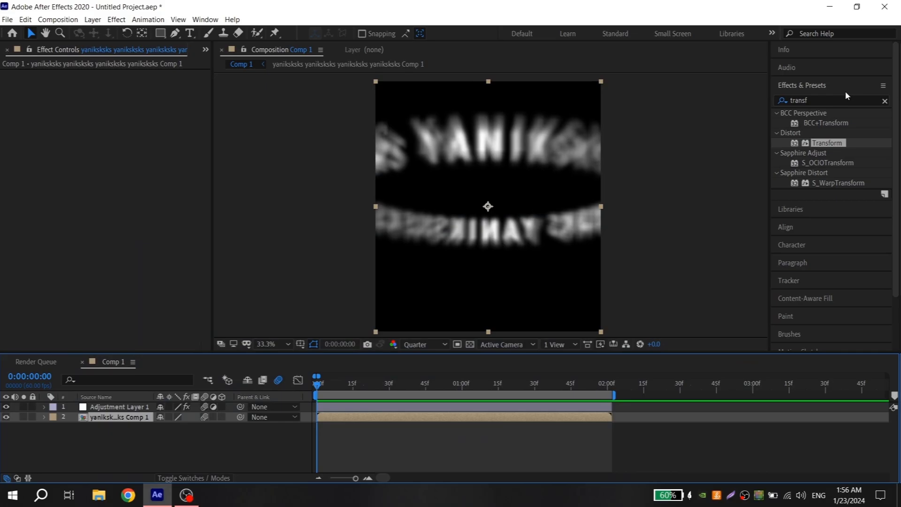
Find the Plugin Everything effect Deep Glow and apply it to the pre-composed text layer
{"action": "left_click", "coordinate": [886, 101]}
{"action": "type", "text": "dee"}
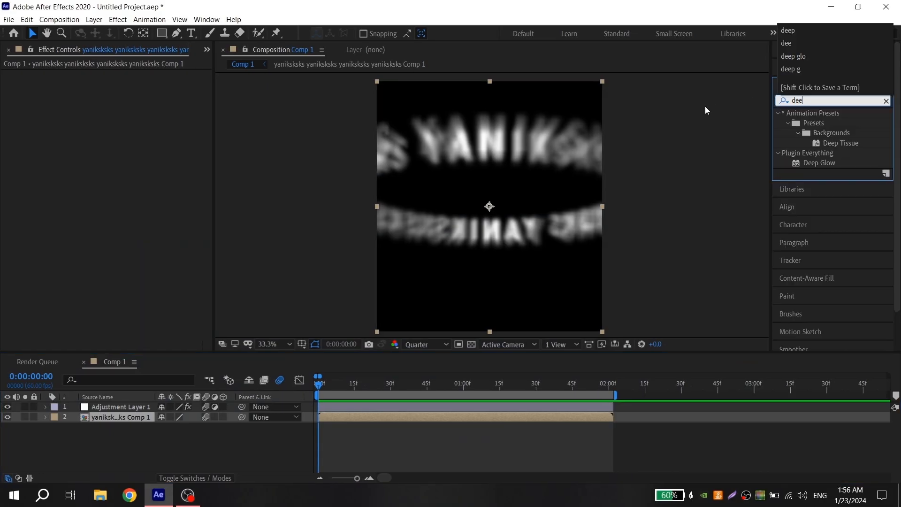
{"action": "type", "text": "p"}
{"action": "left_click_drag", "start_coordinate": [818, 163], "coordinate": [452, 415]}
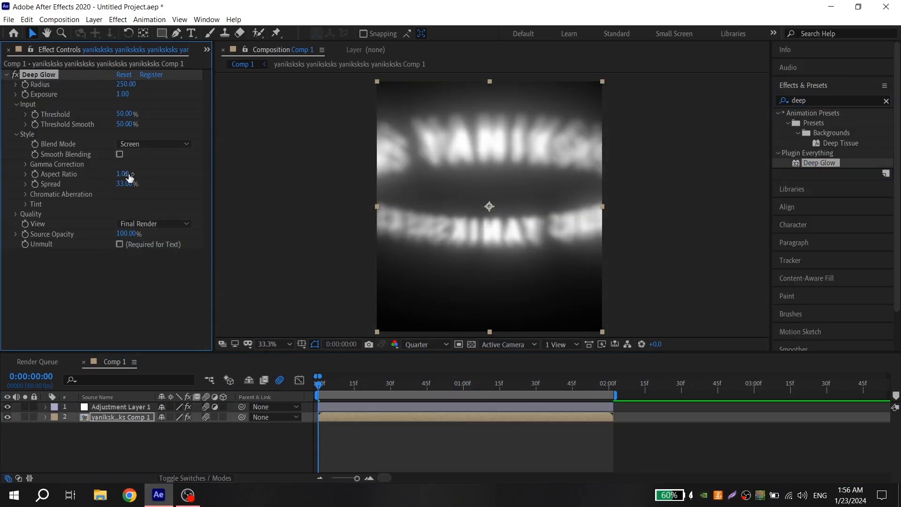
At a mid-animation frame showing the whole ring, enable Deep Glow's Smooth Blending and set its Exposure to 1.41 and Radius to 1175
{"action": "left_click_drag", "start_coordinate": [446, 385], "coordinate": [471, 385]}
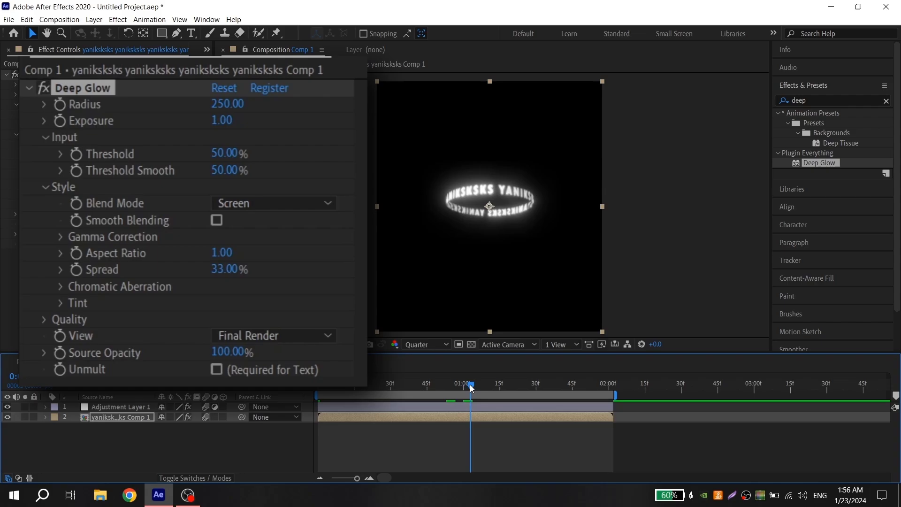
{"action": "left_click", "coordinate": [215, 220]}
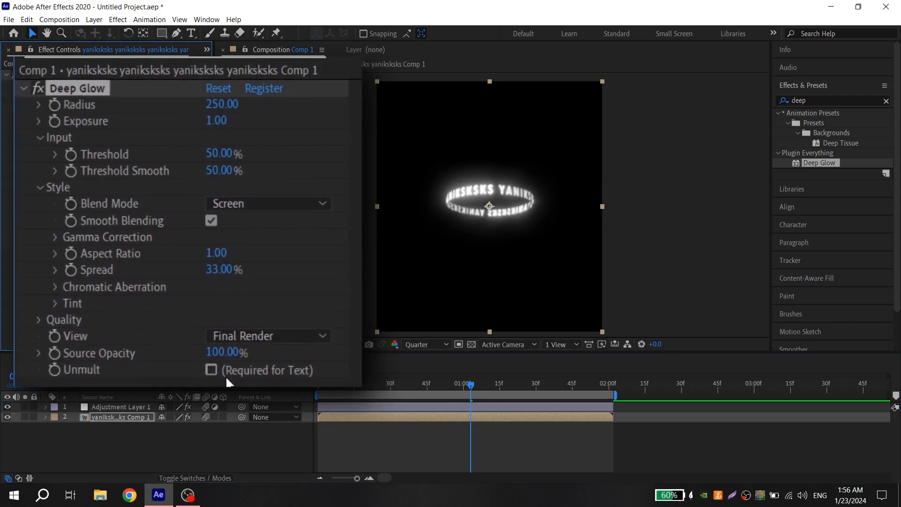
{"action": "left_click_drag", "start_coordinate": [217, 120], "coordinate": [517, 66]}
{"action": "left_click_drag", "start_coordinate": [225, 104], "coordinate": [364, 104]}
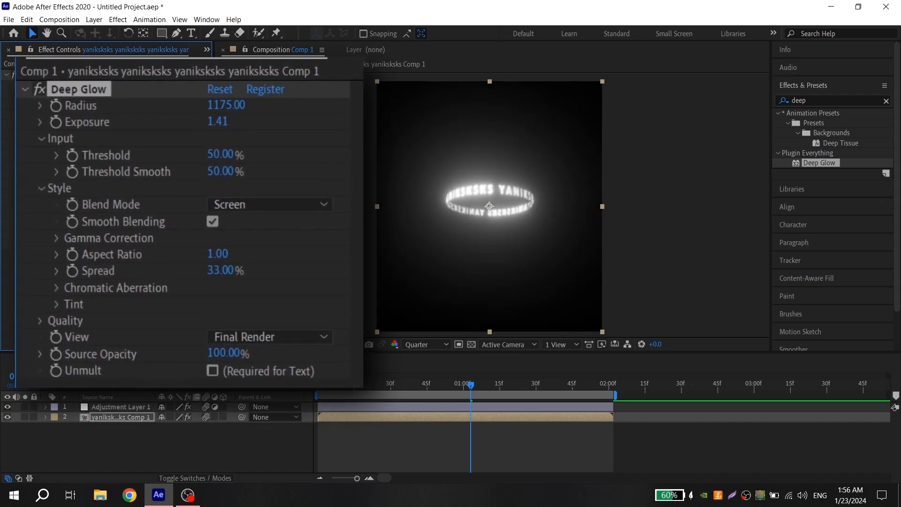
{"action": "left_click", "coordinate": [224, 270]}
{"action": "type", "text": "23"}
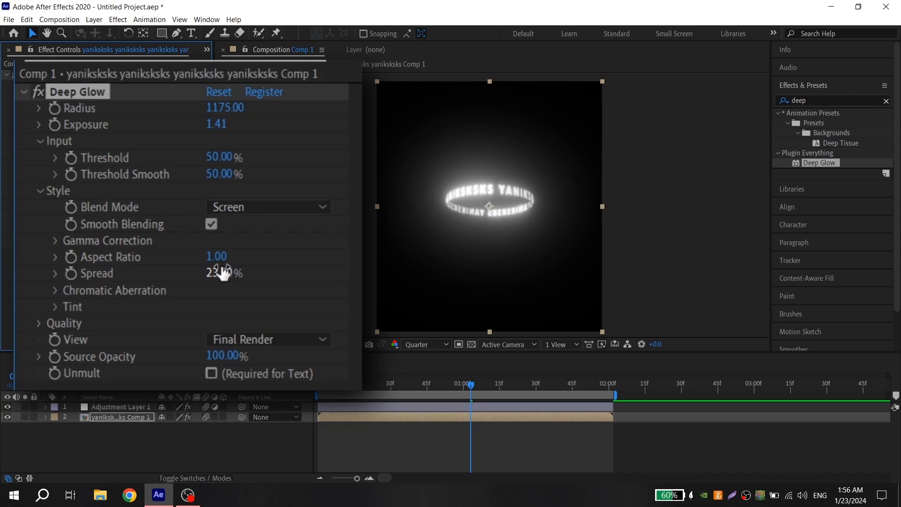
{"action": "left_click_drag", "start_coordinate": [223, 272], "coordinate": [231, 272]}
Set Deep Glow's Threshold Smooth to 100% and open the preview resolution options
{"action": "left_click_drag", "start_coordinate": [223, 174], "coordinate": [357, 173]}
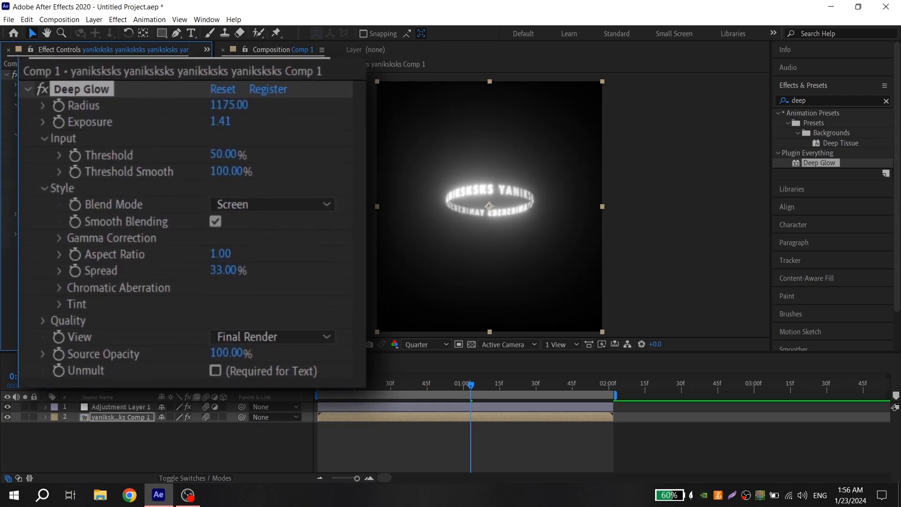
{"action": "left_click", "coordinate": [433, 344]}
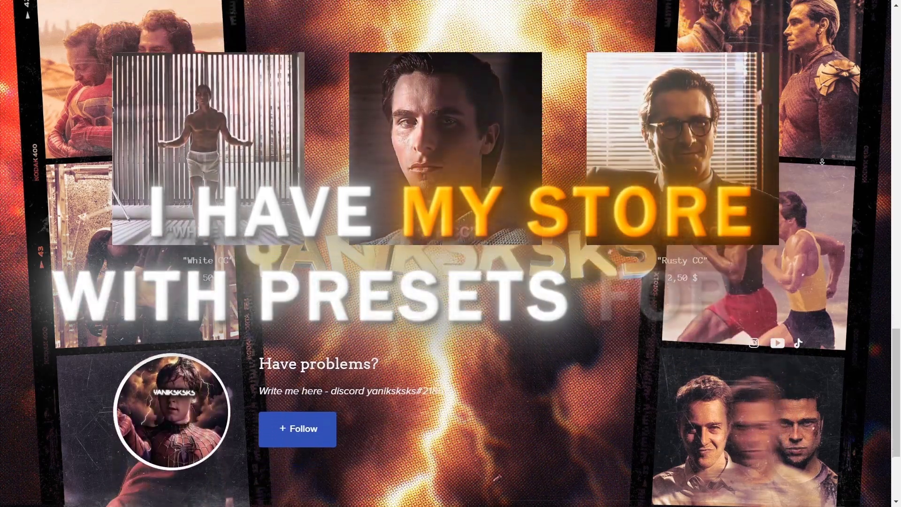
{"action": "scroll", "coordinate": [822, 162], "scroll_direction": "down", "scroll_amount": 3}
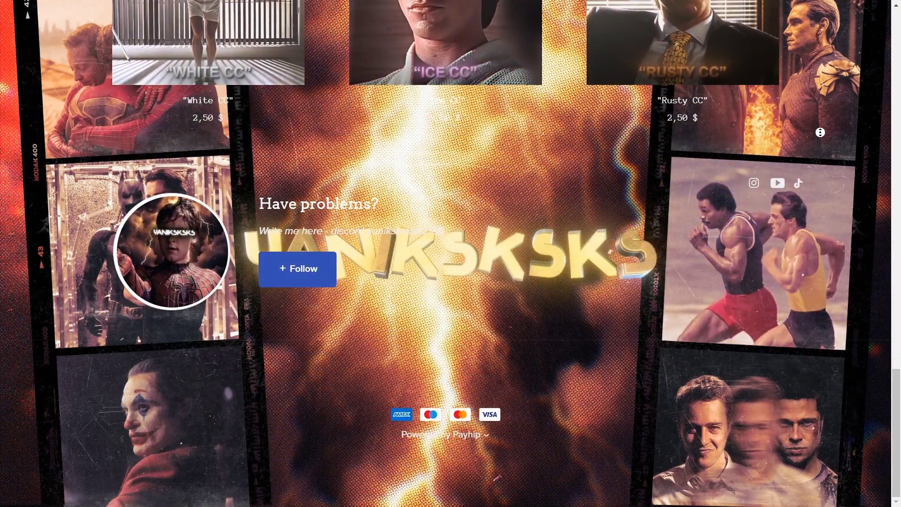